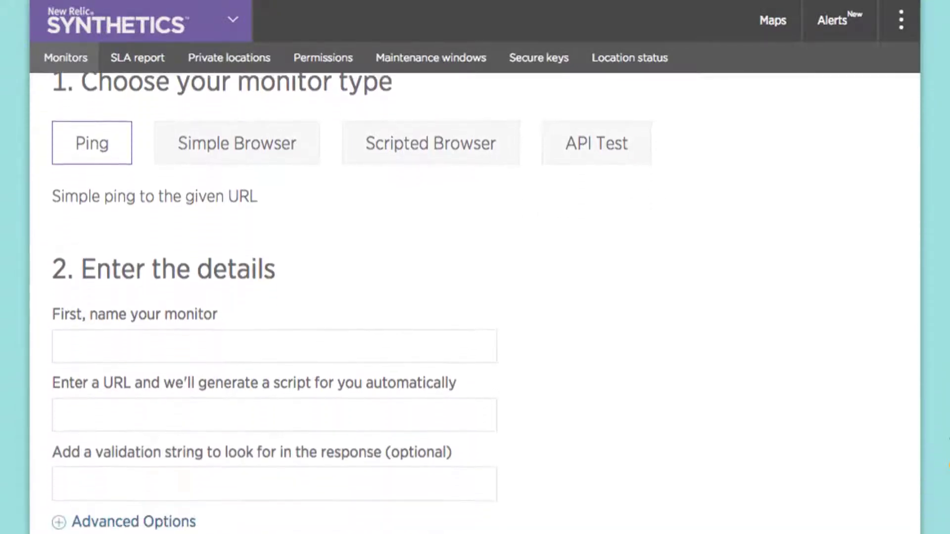
{"action": "type", "text": "My Monitor"}
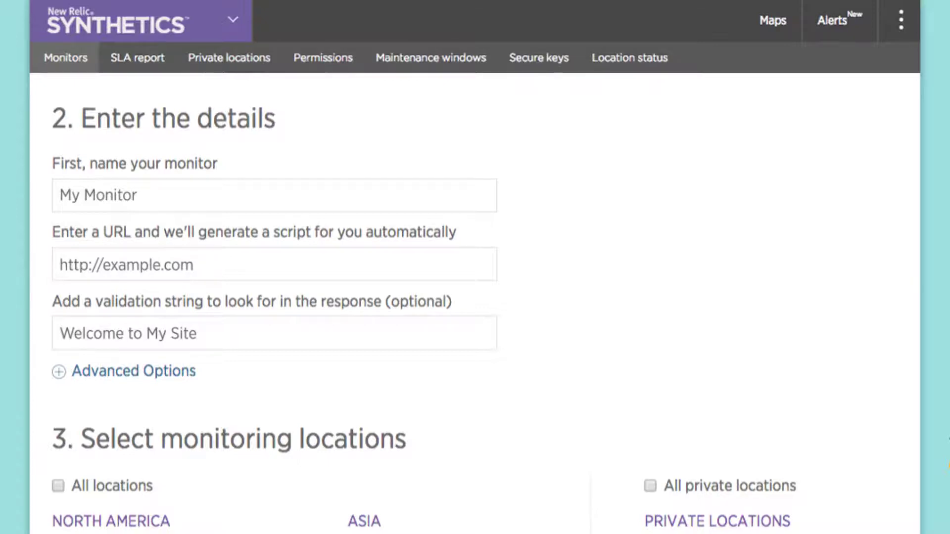
{"action": "scroll", "coordinate": [475, 297], "scroll_direction": "down", "scroll_amount": 2}
{"action": "scroll", "coordinate": [475, 297], "scroll_direction": "down", "scroll_amount": 3}
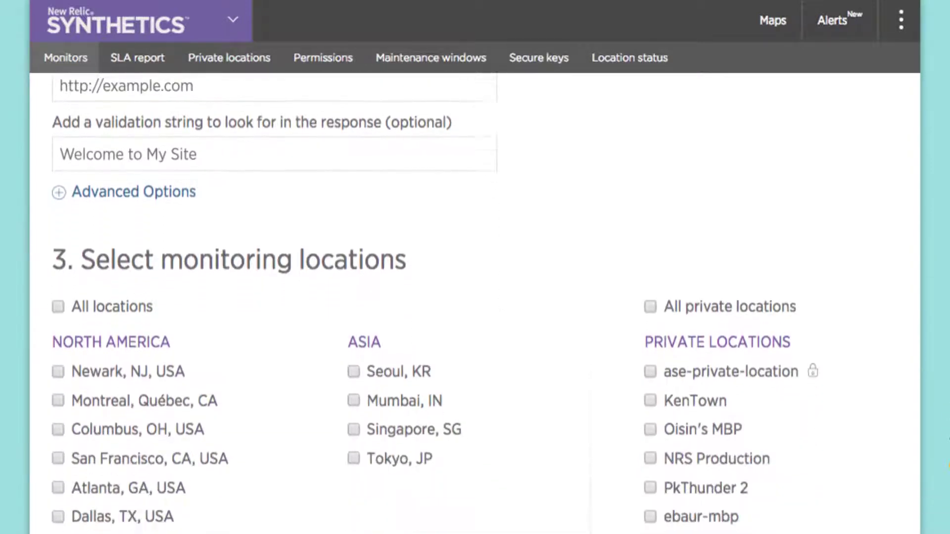
{"action": "scroll", "coordinate": [475, 297], "scroll_direction": "down", "scroll_amount": 3}
{"action": "scroll", "coordinate": [474, 297], "scroll_direction": "down", "scroll_amount": 1}
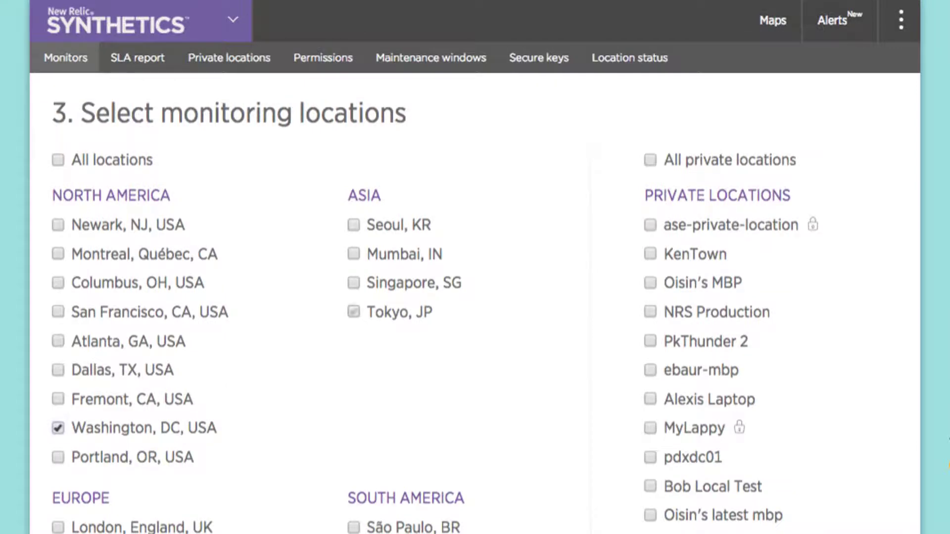
{"action": "scroll", "coordinate": [475, 297], "scroll_direction": "down", "scroll_amount": 3}
{"action": "scroll", "coordinate": [475, 297], "scroll_direction": "down", "scroll_amount": 7}
{"action": "scroll", "coordinate": [475, 297], "scroll_direction": "down", "scroll_amount": 7}
{"action": "scroll", "coordinate": [475, 297], "scroll_direction": "down", "scroll_amount": 3}
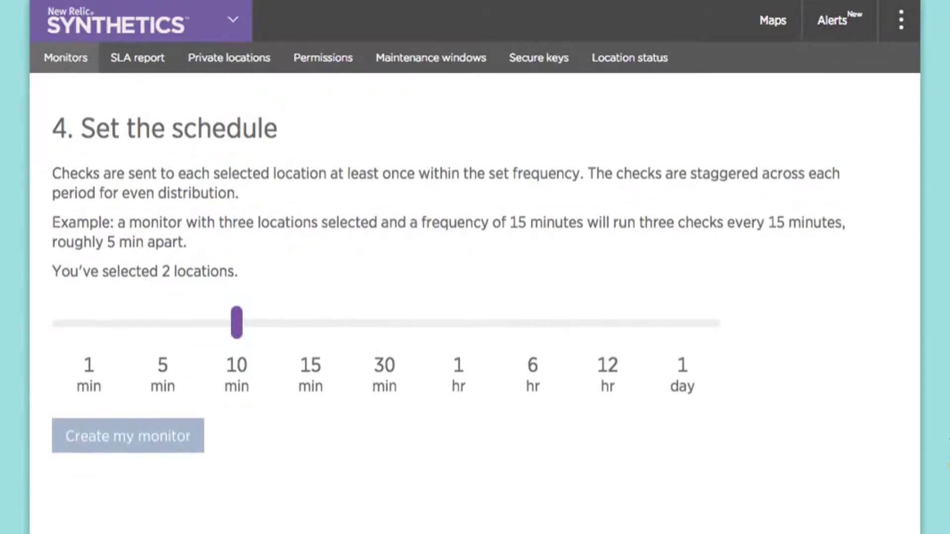
{"action": "scroll", "coordinate": [475, 297], "scroll_direction": "up", "scroll_amount": 1}
{"action": "scroll", "coordinate": [475, 297], "scroll_direction": "up", "scroll_amount": 2}
{"action": "scroll", "coordinate": [475, 297], "scroll_direction": "up", "scroll_amount": 3}
{"action": "scroll", "coordinate": [475, 298], "scroll_direction": "up", "scroll_amount": 4}
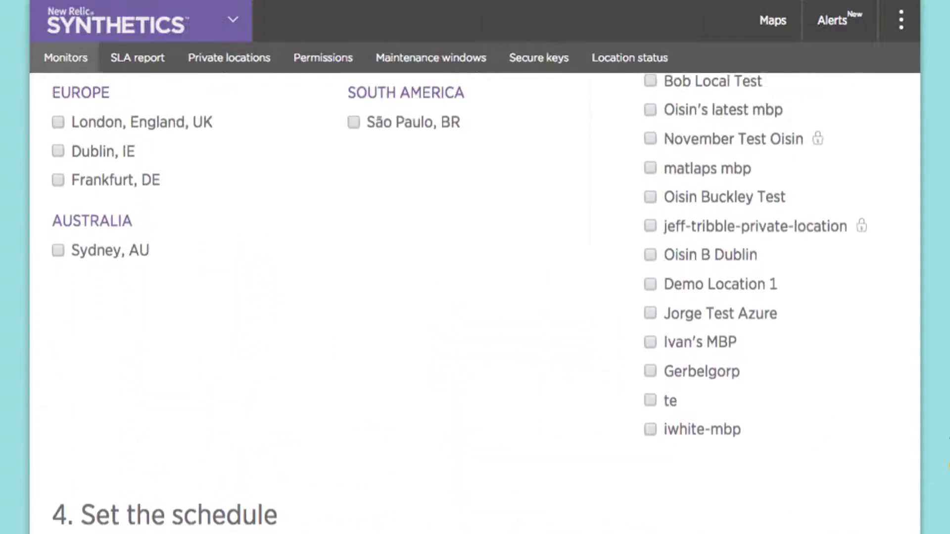
{"action": "scroll", "coordinate": [475, 297], "scroll_direction": "up", "scroll_amount": 4}
{"action": "scroll", "coordinate": [474, 298], "scroll_direction": "up", "scroll_amount": 4}
{"action": "scroll", "coordinate": [475, 297], "scroll_direction": "up", "scroll_amount": 4}
{"action": "scroll", "coordinate": [475, 297], "scroll_direction": "up", "scroll_amount": 4}
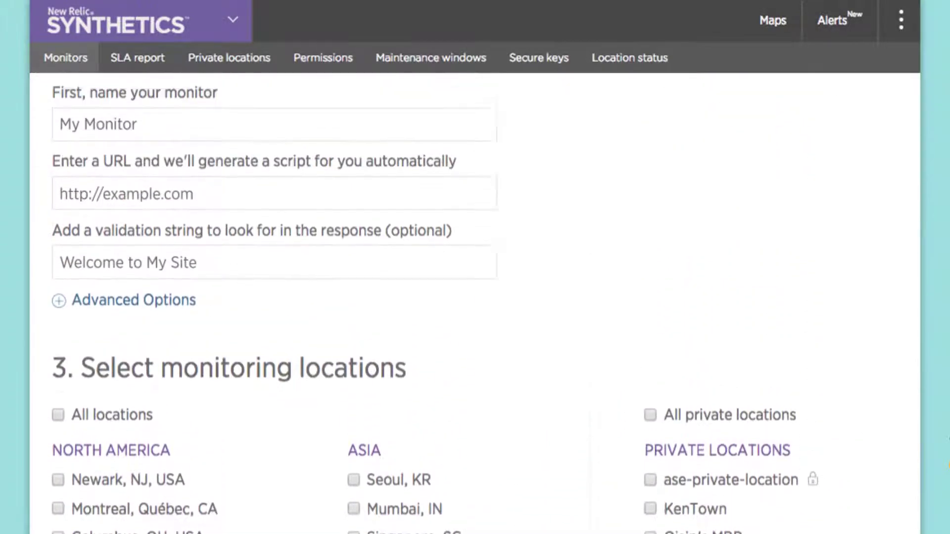
{"action": "scroll", "coordinate": [475, 297], "scroll_direction": "up", "scroll_amount": 4}
{"action": "scroll", "coordinate": [475, 297], "scroll_direction": "up", "scroll_amount": 3}
{"action": "scroll", "coordinate": [475, 297], "scroll_direction": "up", "scroll_amount": 2}
{"action": "scroll", "coordinate": [475, 297], "scroll_direction": "up", "scroll_amount": 1}
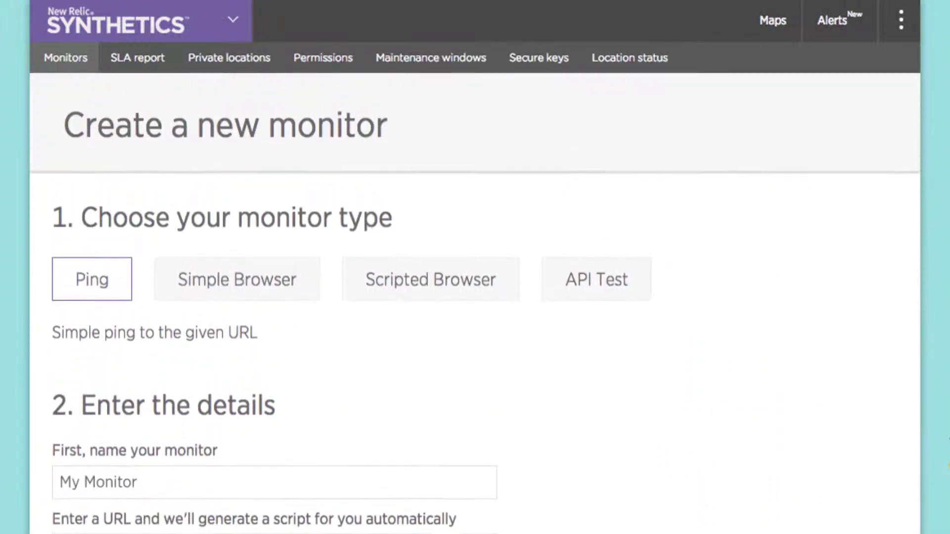